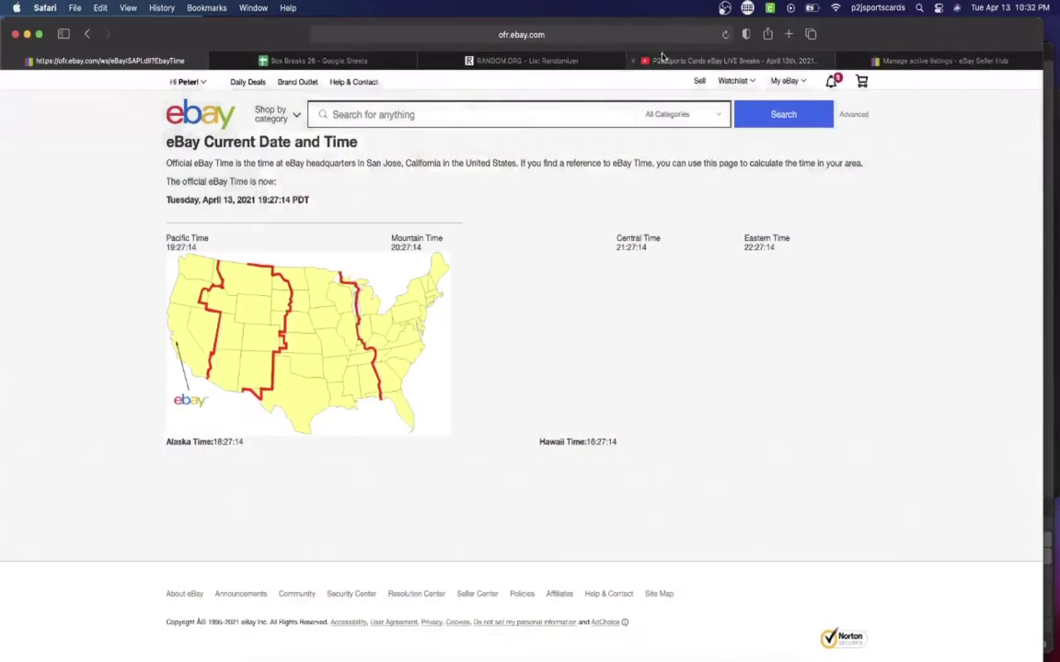
Reload the eBay Current Date and Time page to show the current time.
left_click(726, 35)
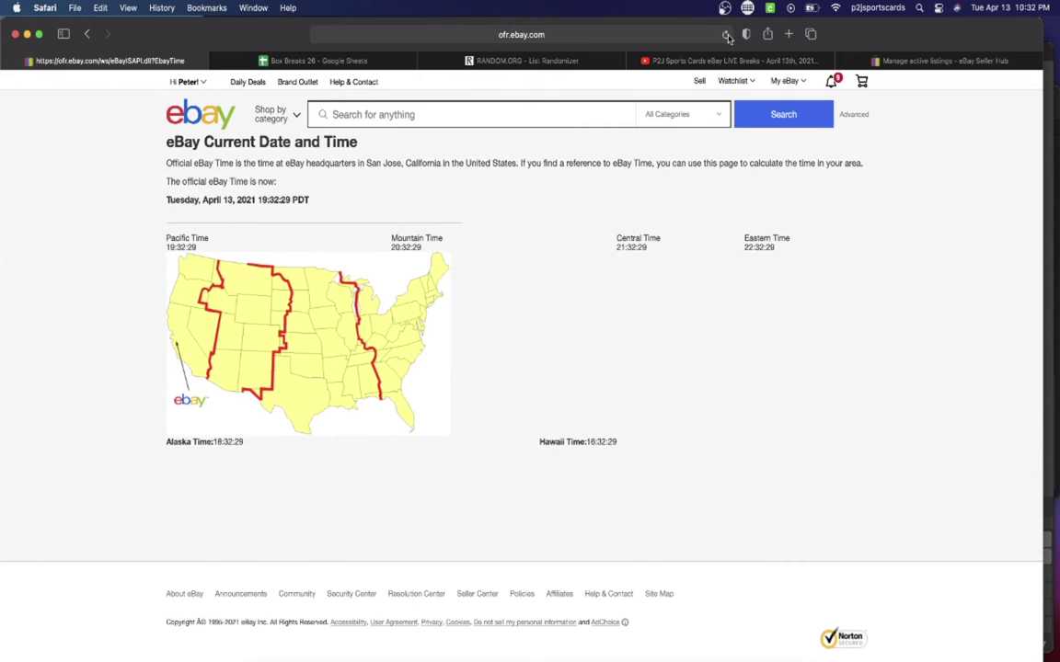
In Box Breaks 26, check each buyer block in column C (C1, C4, C7, C14, C19, C23, C27).
left_click(282, 62)
left_click(281, 182)
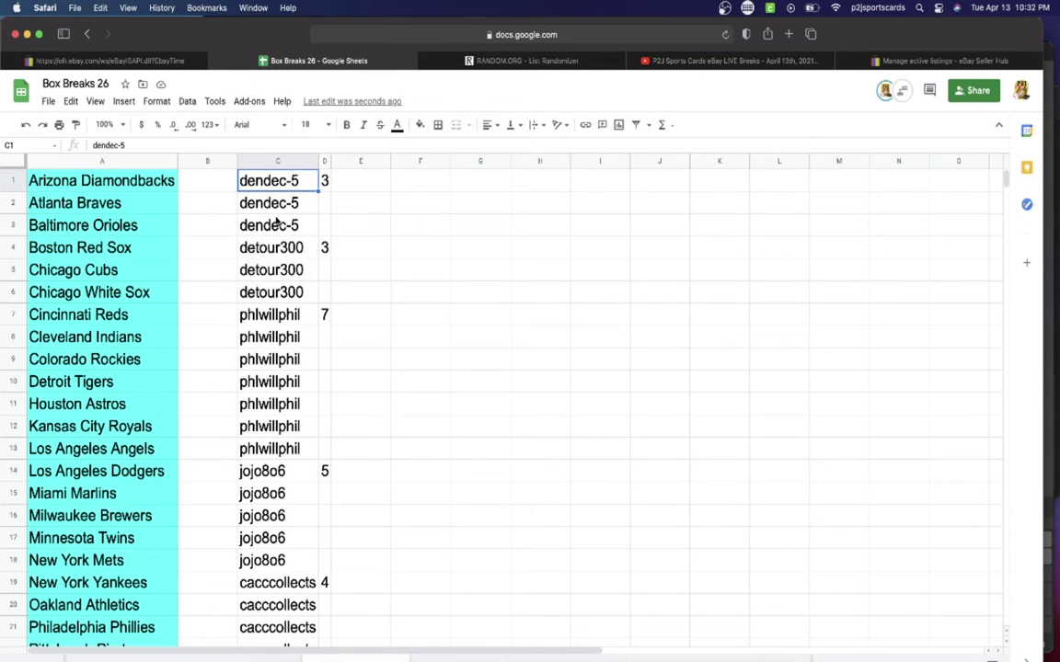
left_click(271, 248)
left_click(272, 315)
scroll(285, 251, "down", 5)
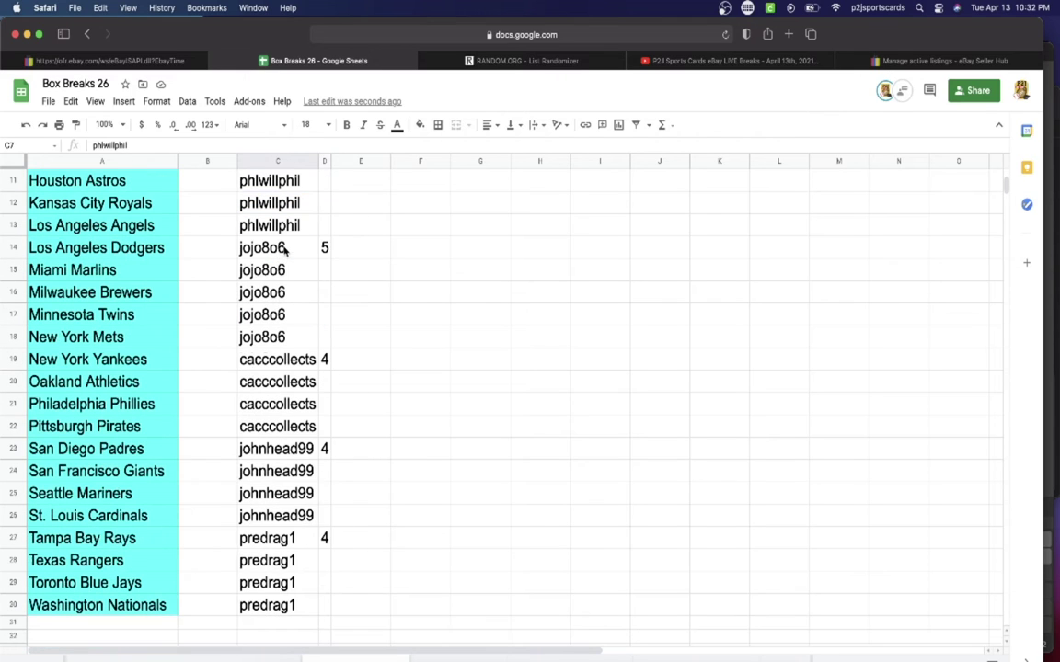
left_click(276, 248)
left_click(281, 357)
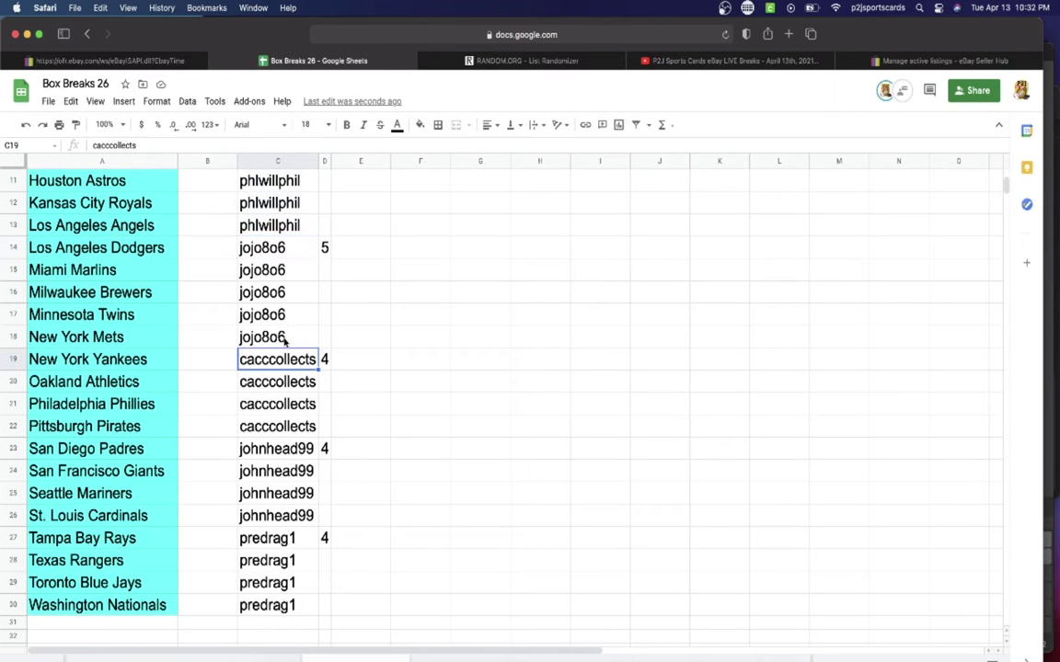
scroll(284, 340, "down", 1)
left_click(276, 402)
scroll(278, 389, "down", 2)
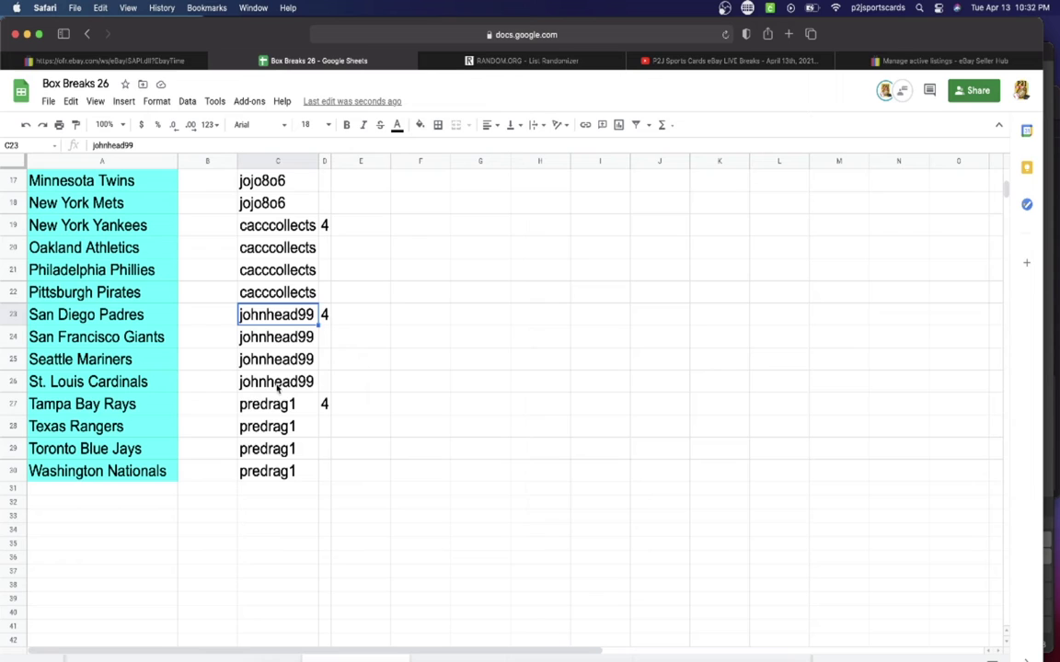
left_click(276, 404)
scroll(279, 442, "up", 5)
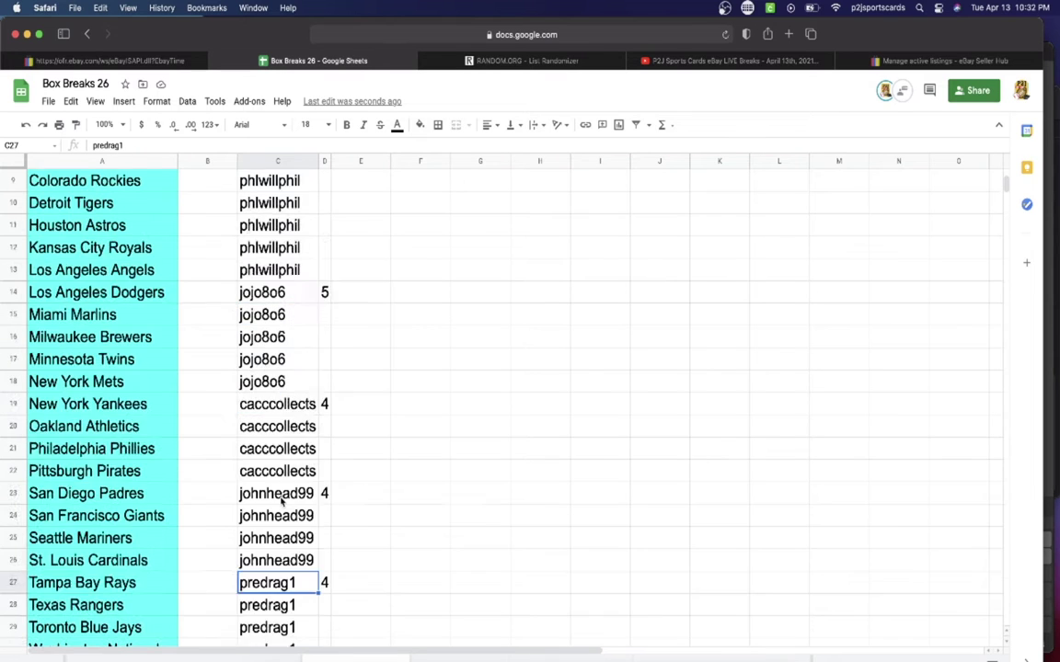
Copy all of column C and bring up the RANDOM.ORG List Randomizer.
left_click(279, 161)
scroll(282, 158, "down", 4)
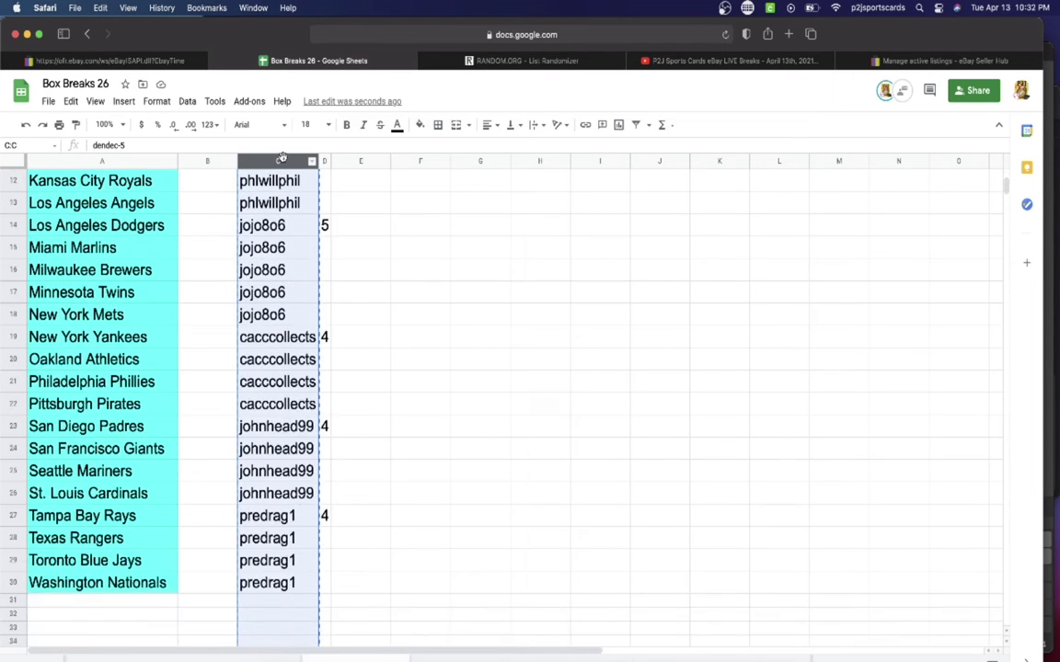
scroll(281, 157, "up", 4)
left_click(515, 61)
Paste the 30 usernames into the List Randomizer and randomize them once.
left_click(393, 339)
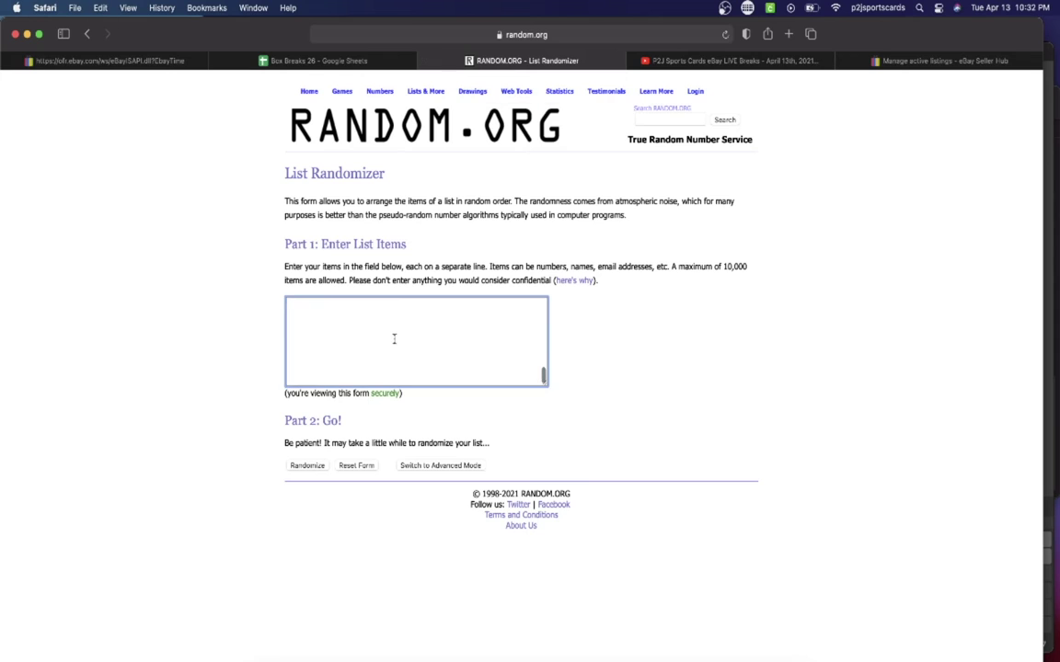
scroll(394, 338, "up", 10)
scroll(394, 339, "up", 10)
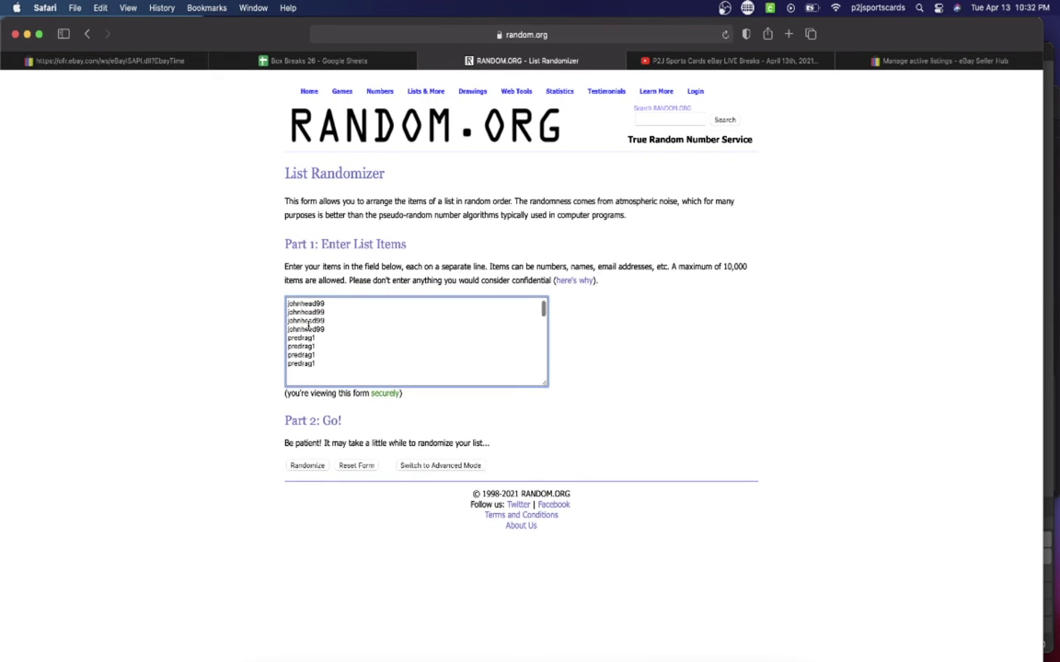
scroll(308, 322, "down", 10)
left_click(306, 465)
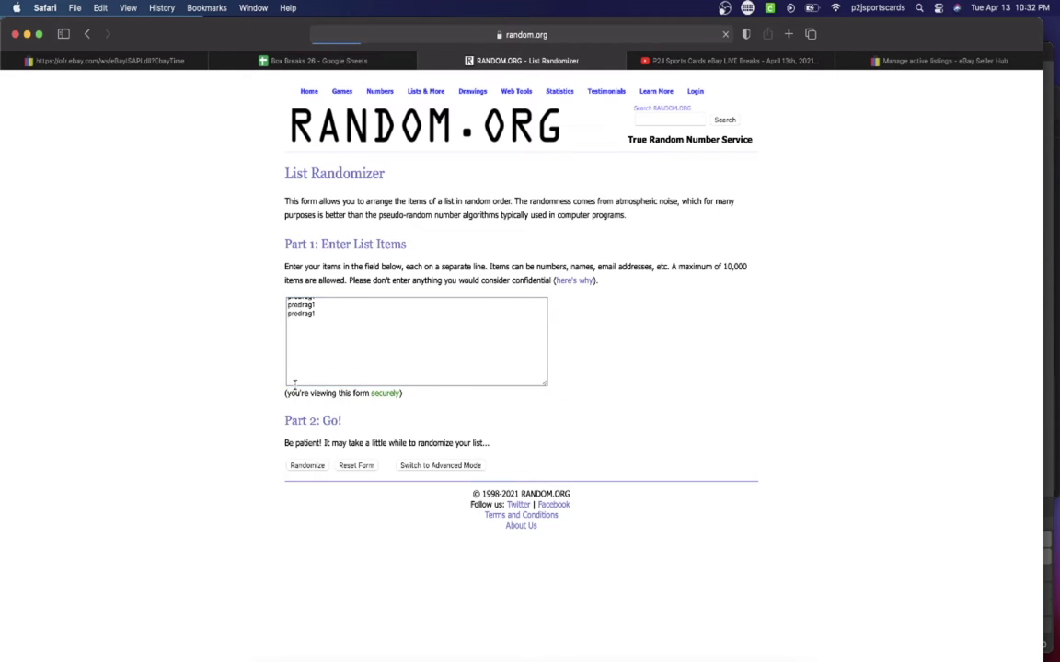
Reshuffle six more times for seven total, then copy the 30 randomized usernames.
left_click(300, 596)
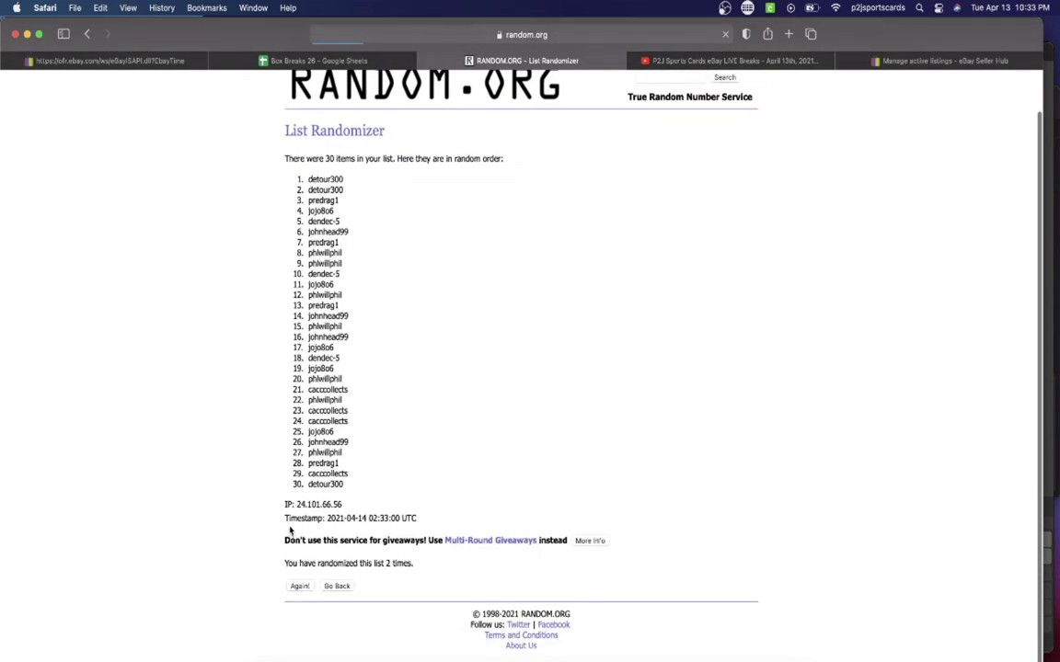
left_click(300, 600)
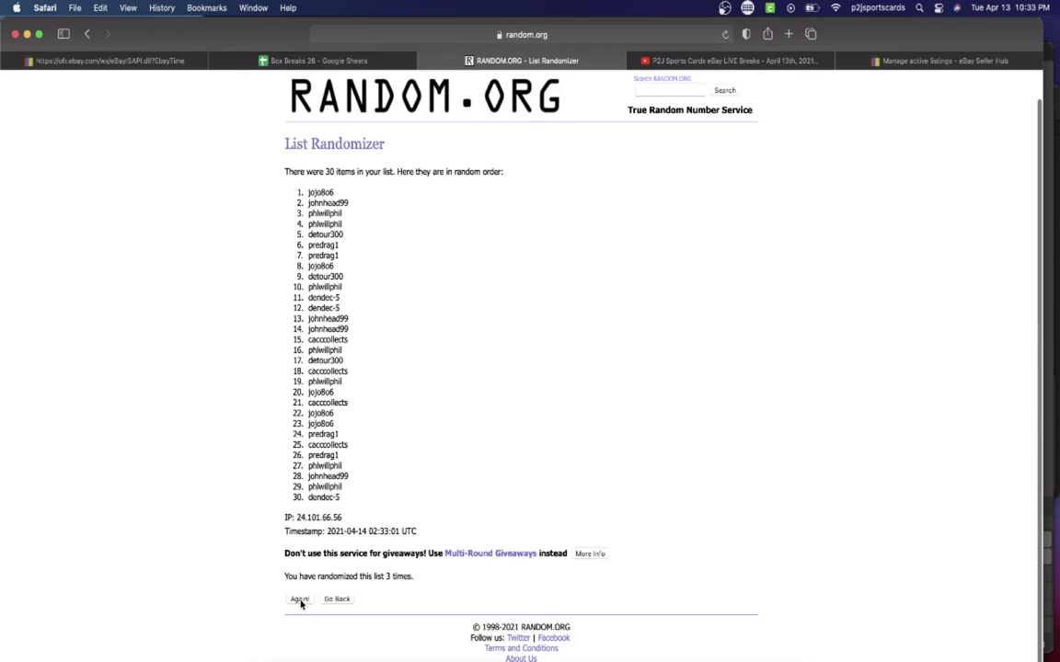
left_click(300, 600)
left_click(298, 600)
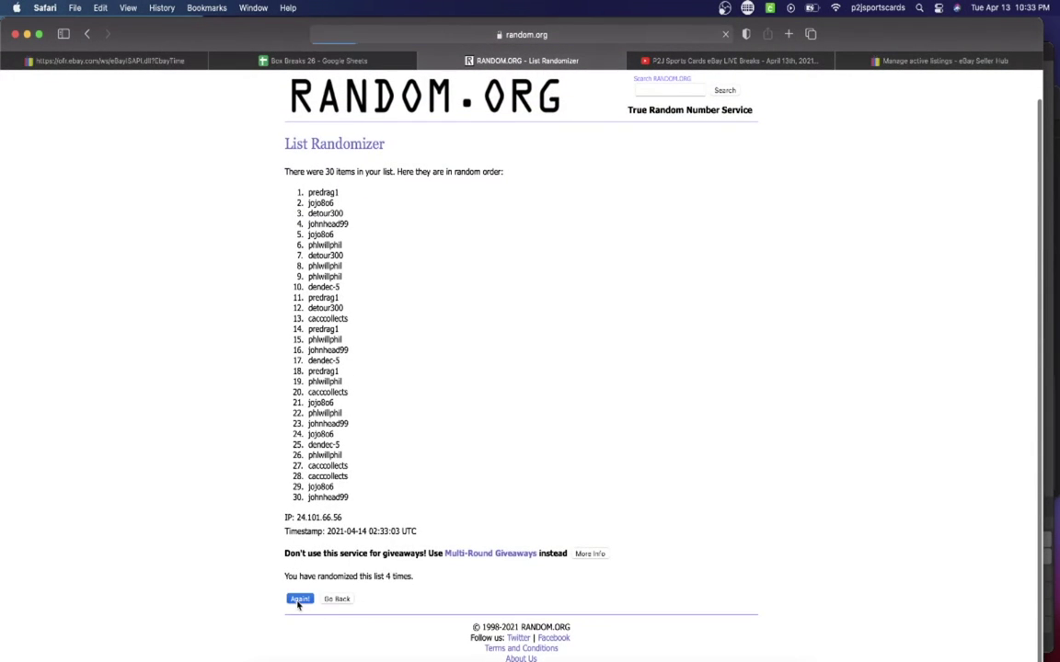
left_click(296, 598)
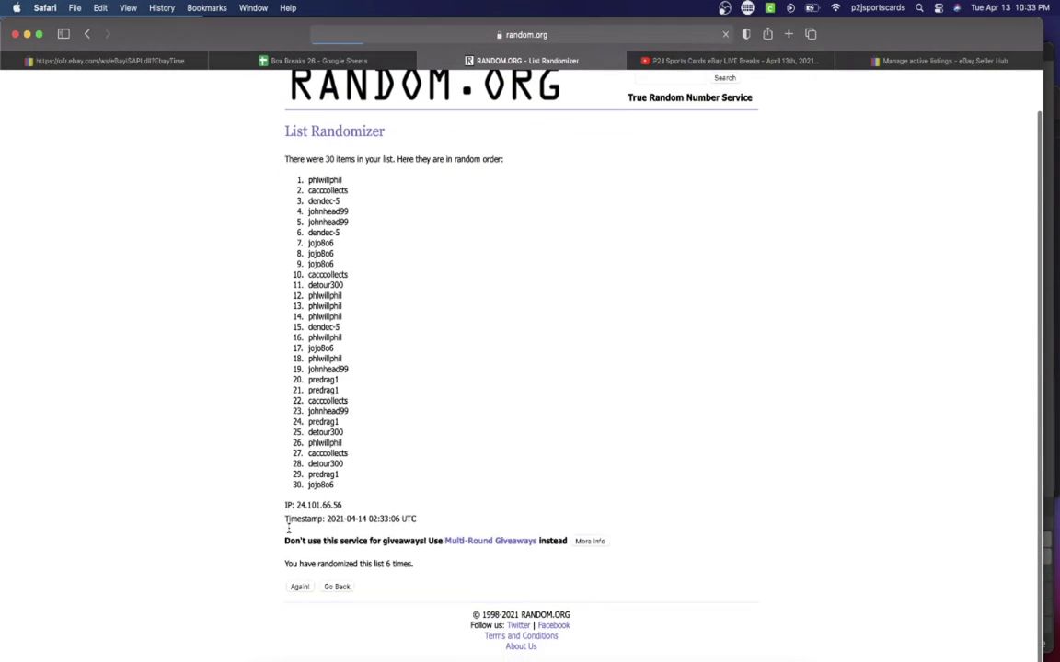
left_click(300, 600)
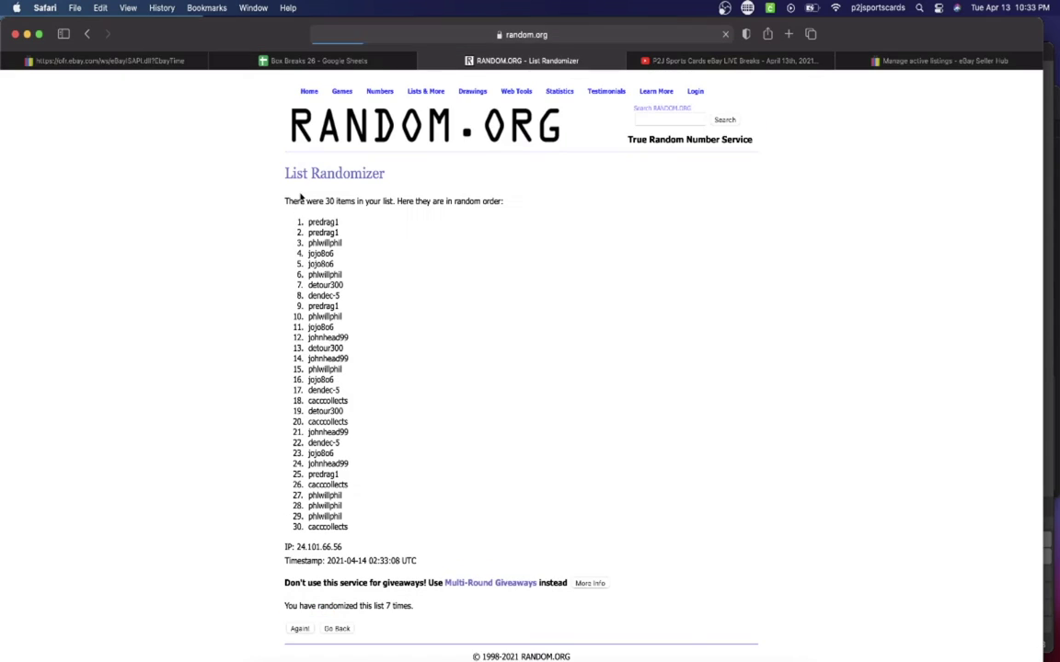
mouse_move(292, 219)
left_mouse_down()
mouse_move(390, 444)
mouse_move(381, 530)
left_mouse_up()
key("super+c")
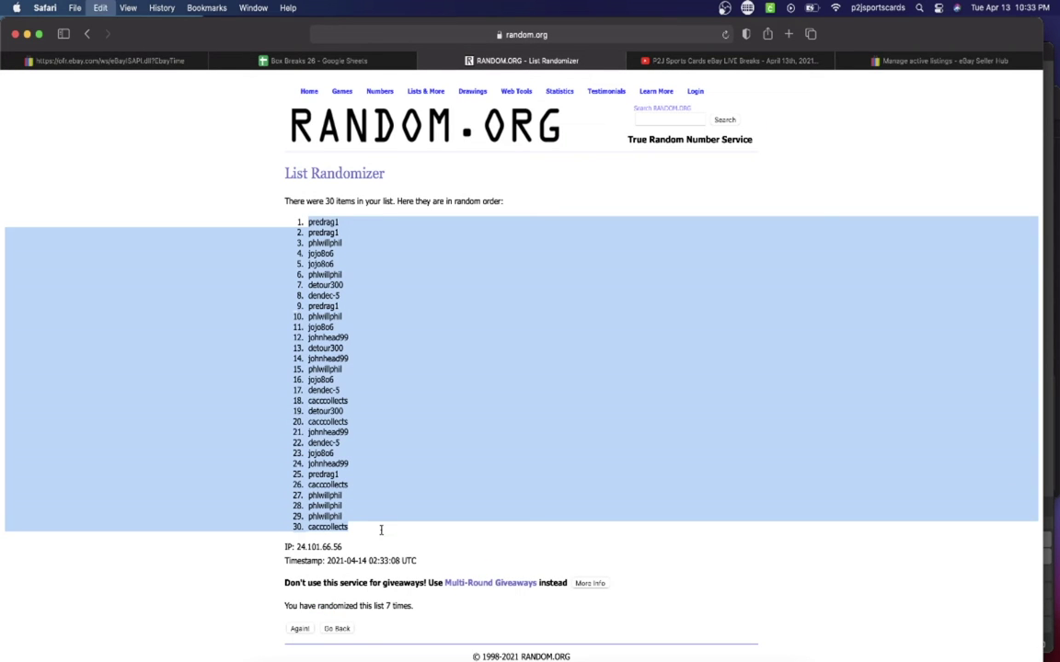
Paste the randomized usernames into column B at font size 18 and autofit the column width.
left_click(319, 60)
left_click(196, 161)
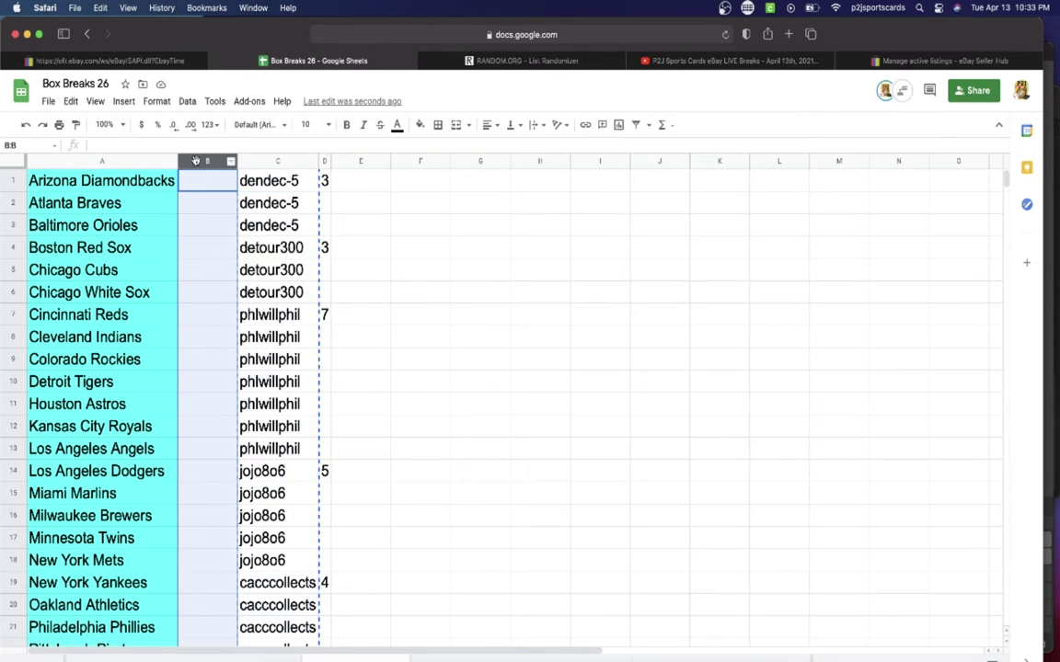
key("super+v")
left_click(307, 124)
left_click(276, 285)
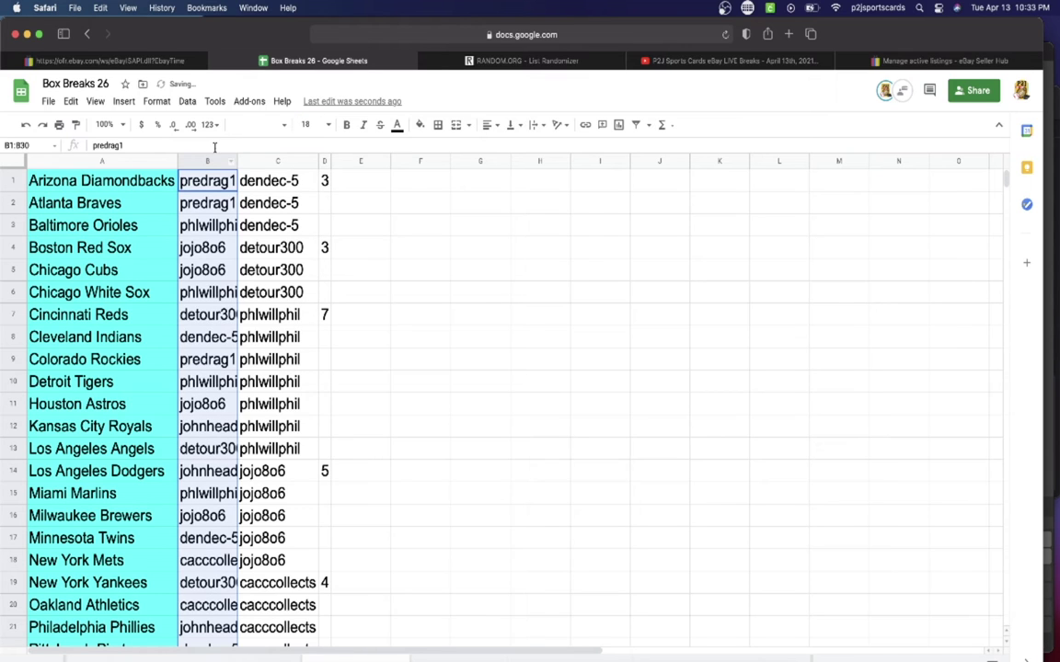
double_click(237, 161)
scroll(230, 208, "down", 8)
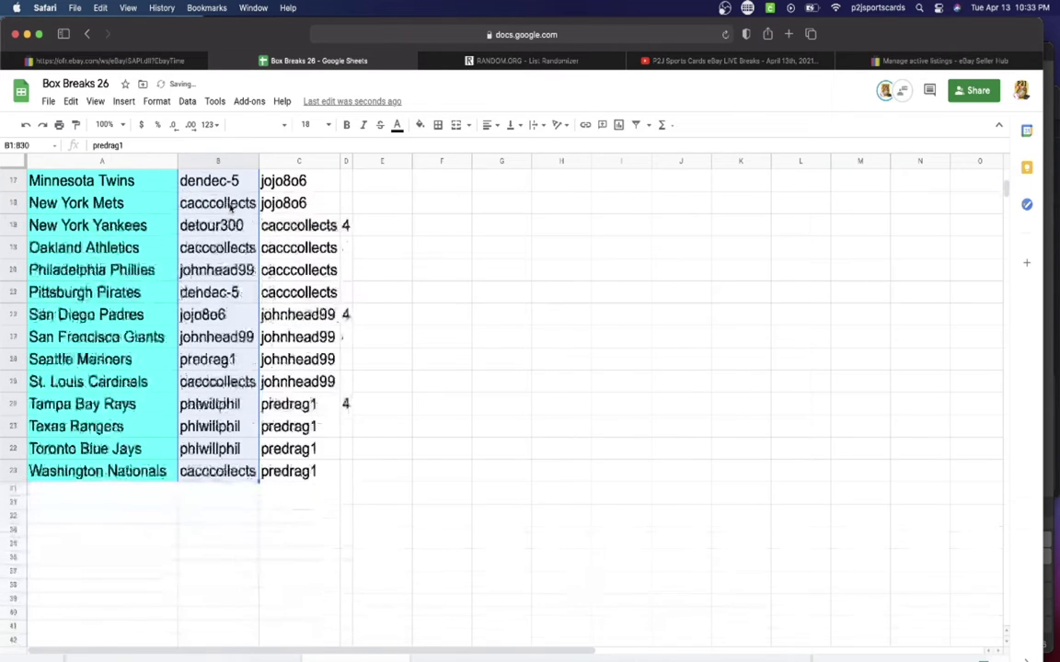
scroll(230, 203, "up", 8)
Check column B usernames team by team, Cincinnati Reds through Seattle Mariners, then return to the top.
left_click(227, 181)
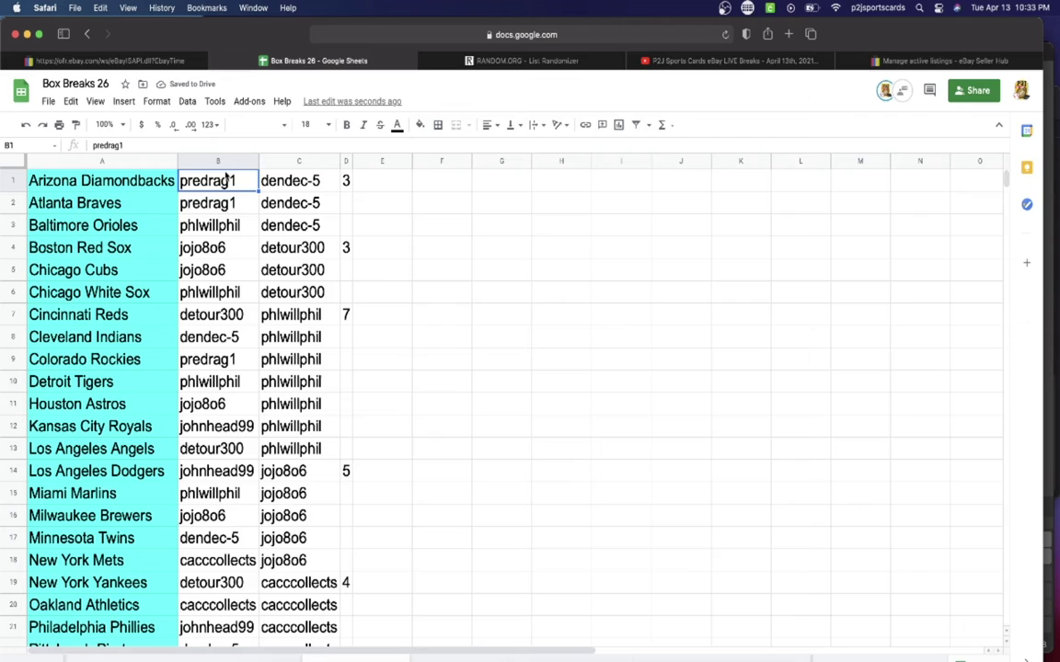
key("Down")
key("Down")
key("Down")
key("Down")
key("Down")
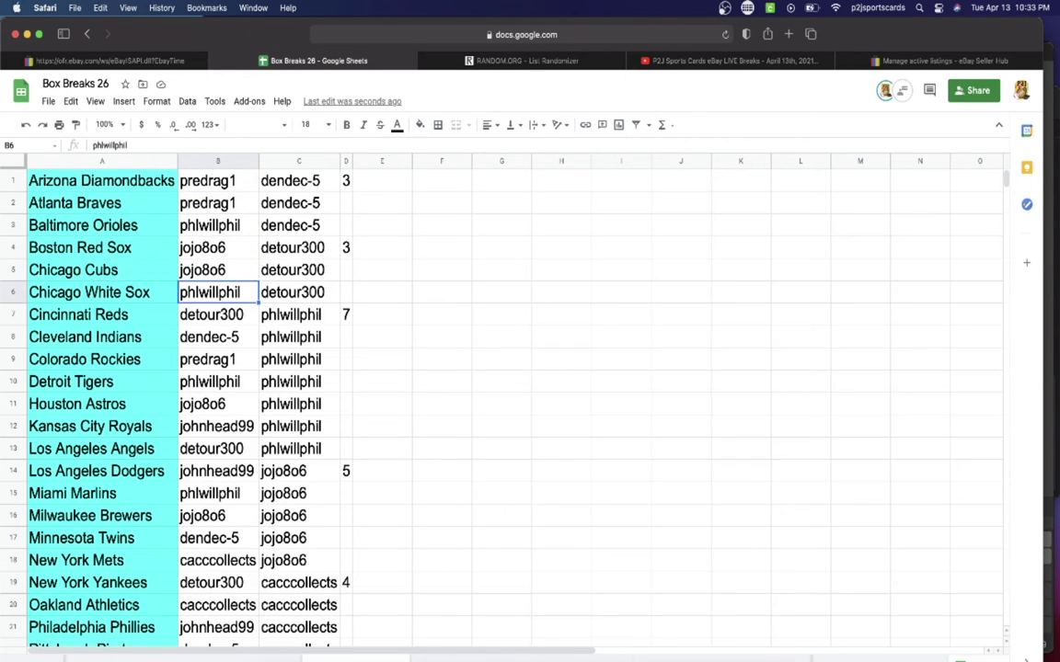
key("Down")
key("Down")
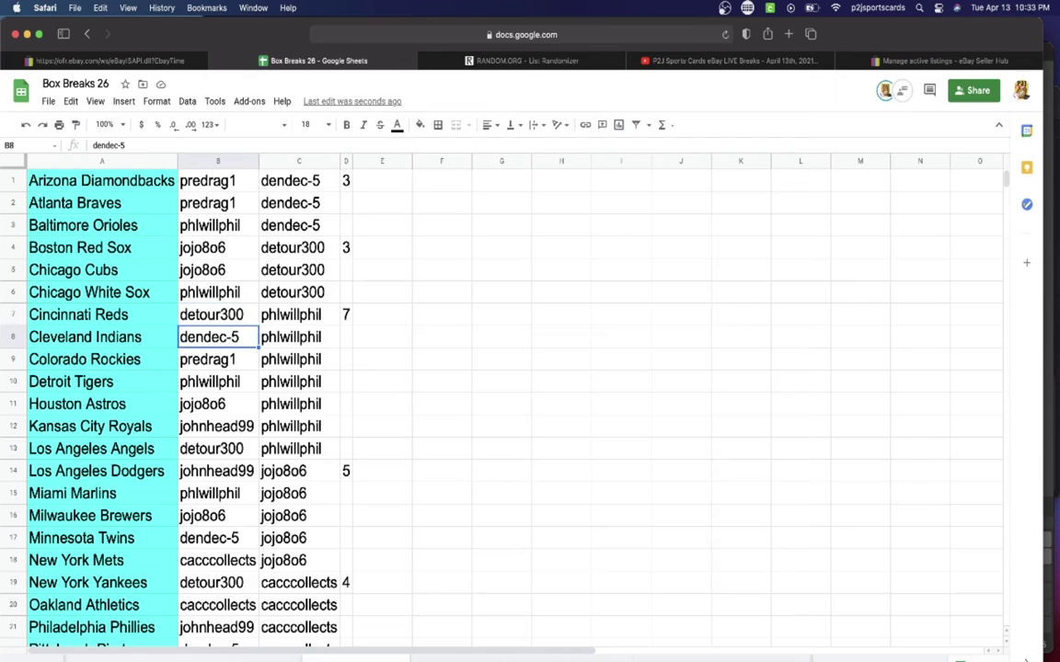
key("Down")
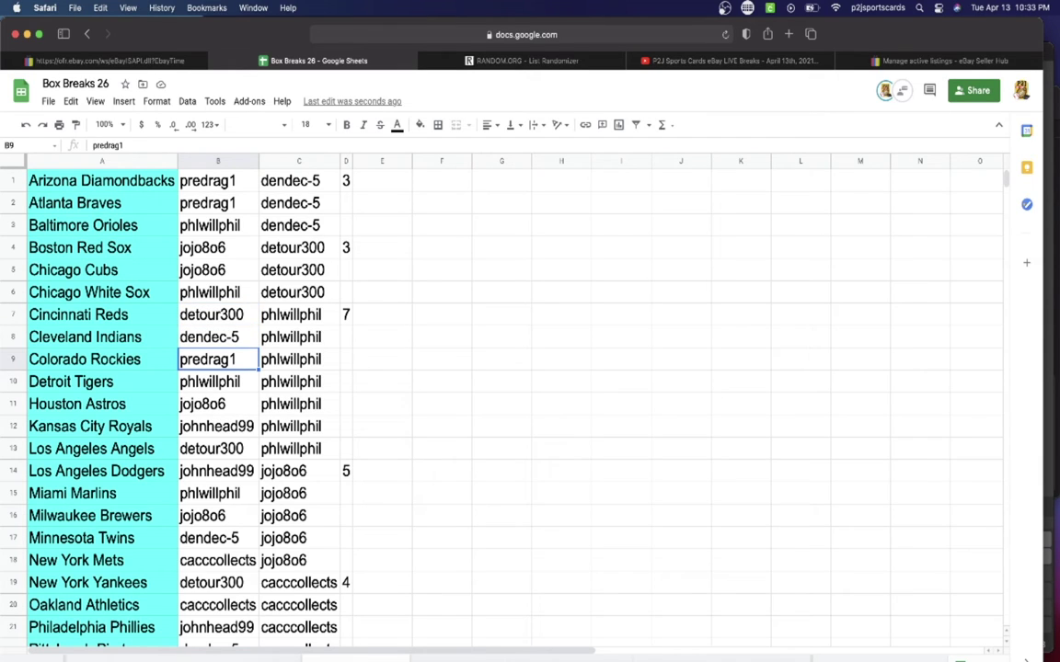
key("Down")
key("Down")
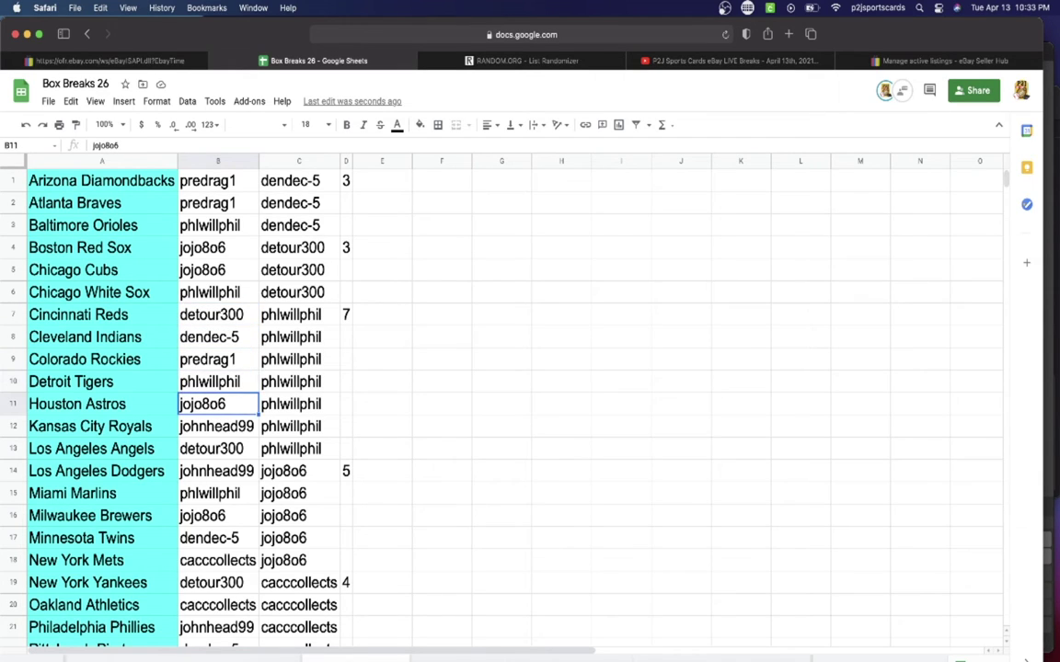
key("Down")
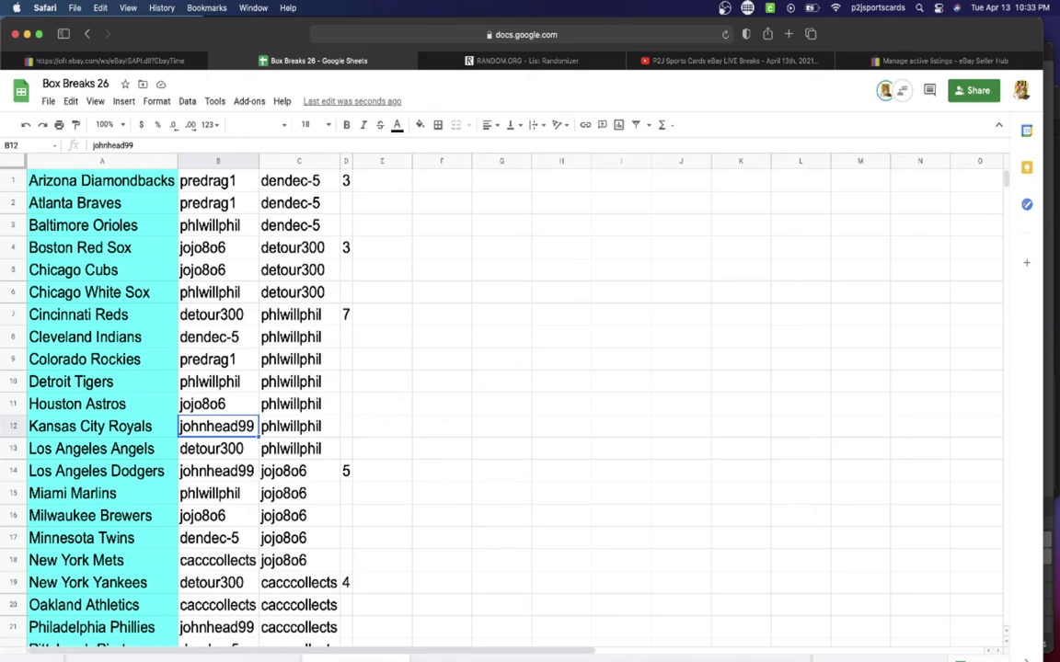
key("Down")
key("Down")
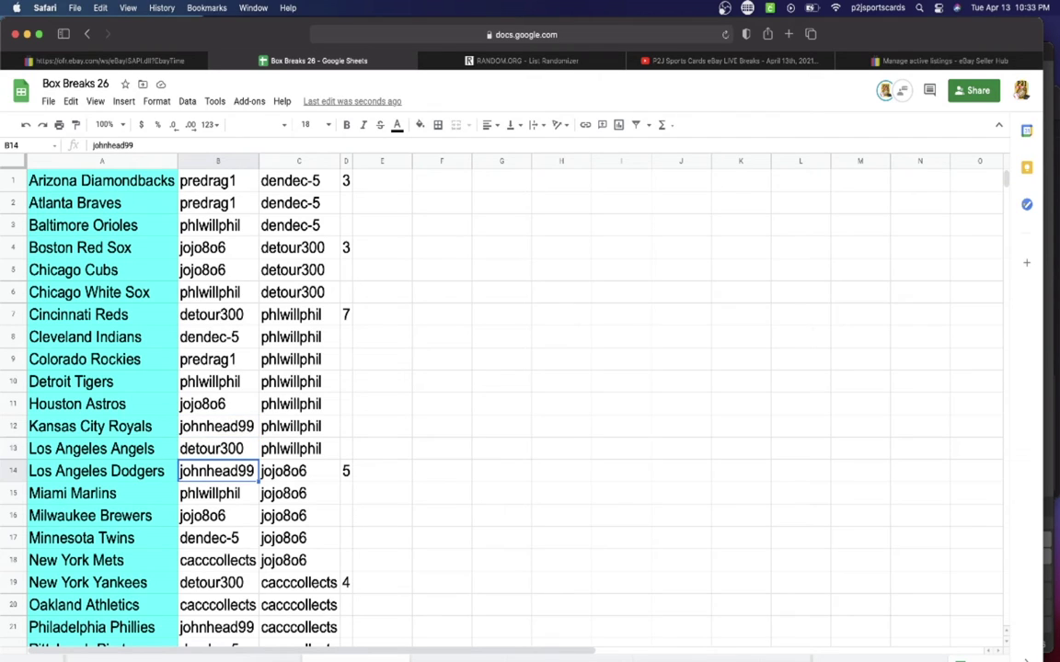
key("Down")
key("Down")
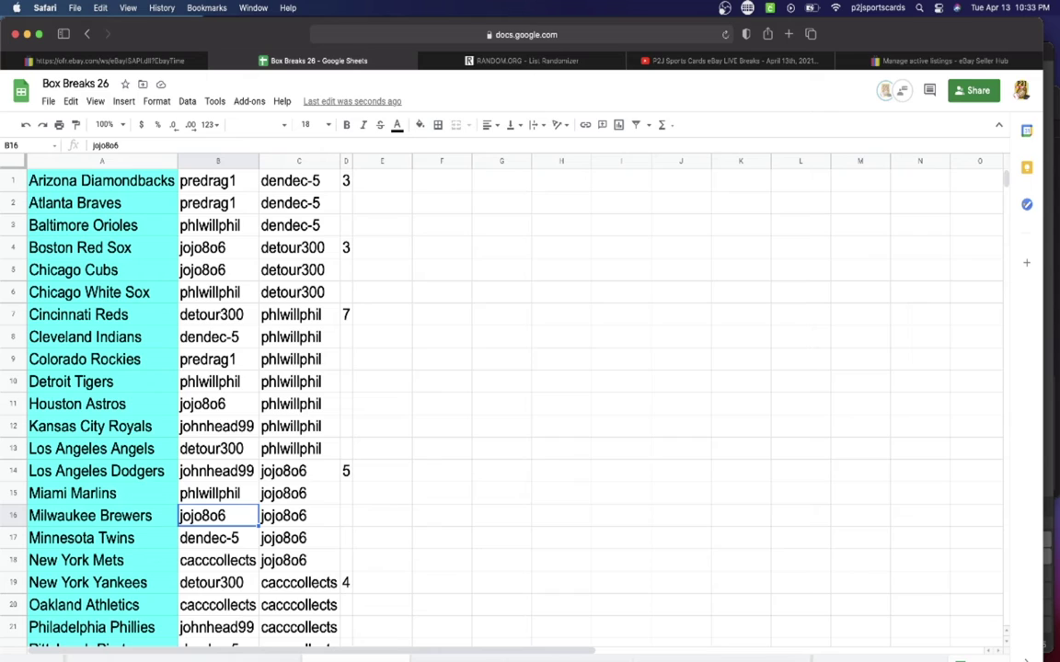
key("Down")
key("Down")
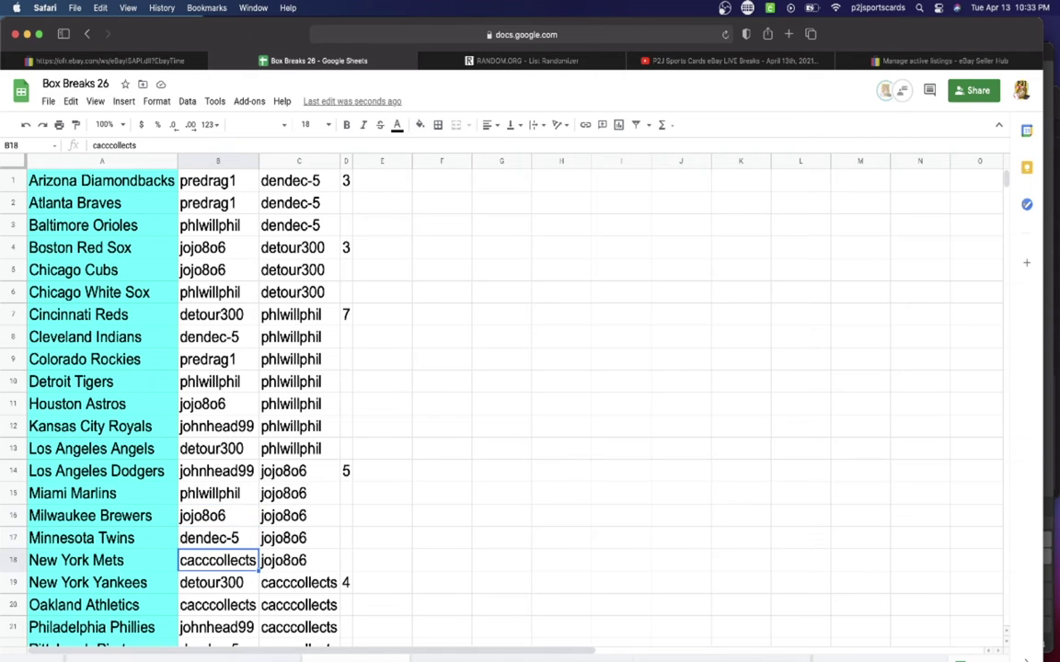
key("Down")
key("Down")
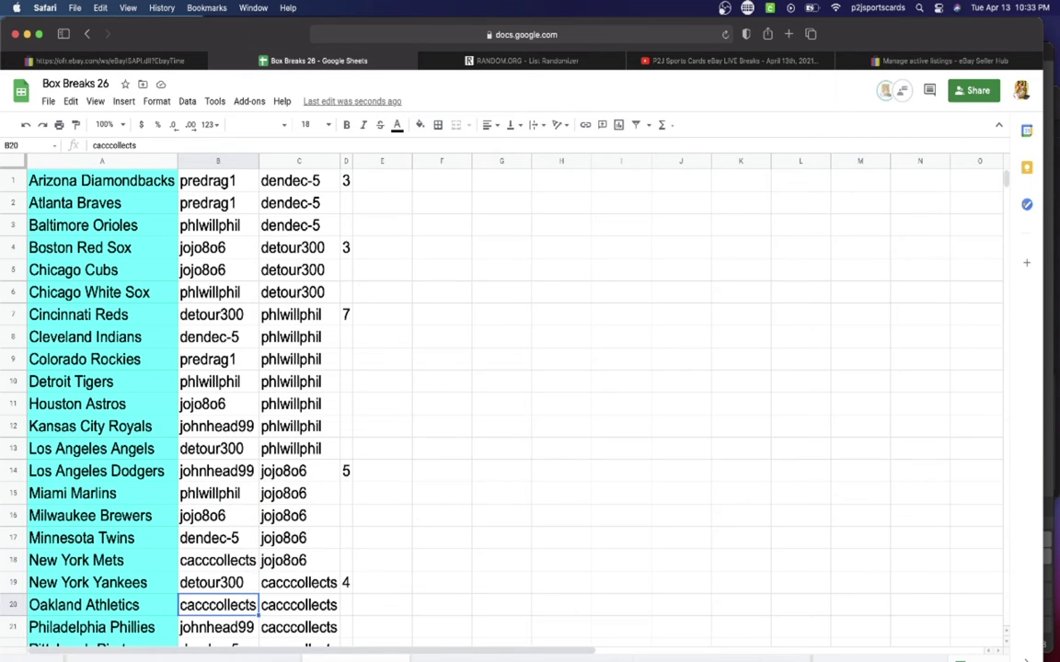
key("Down")
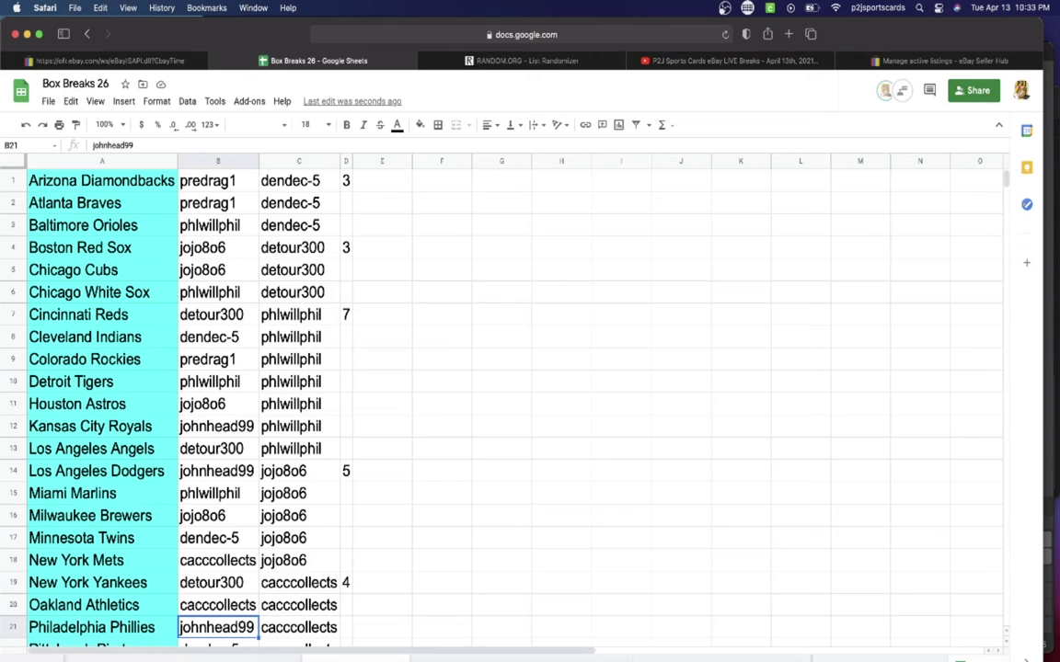
key("Down")
key("Down")
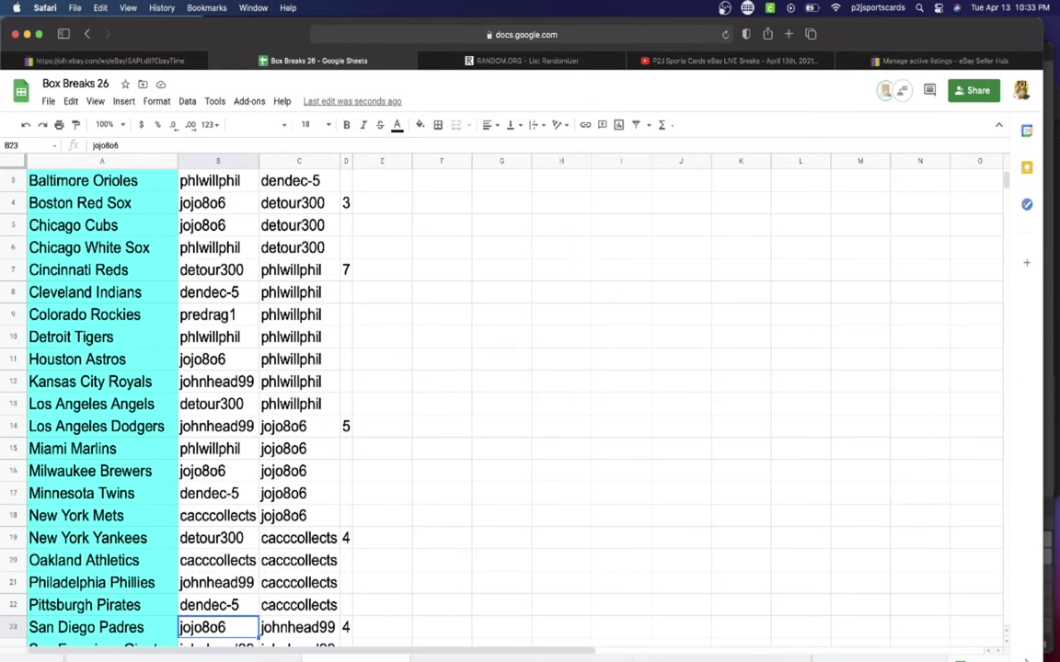
key("Down")
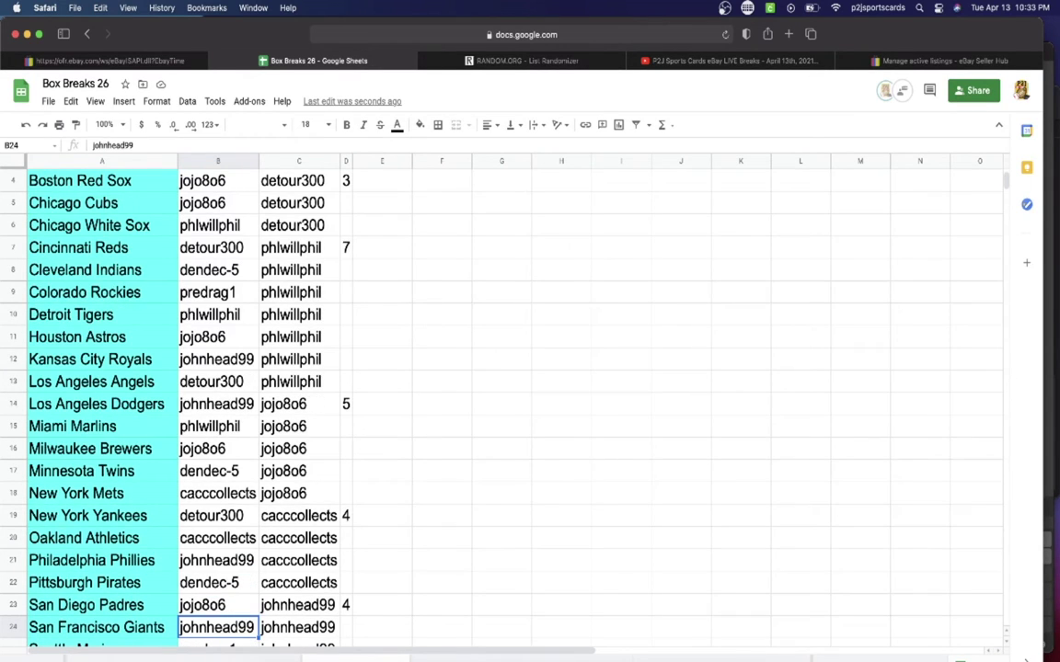
key("Down")
key("Down")
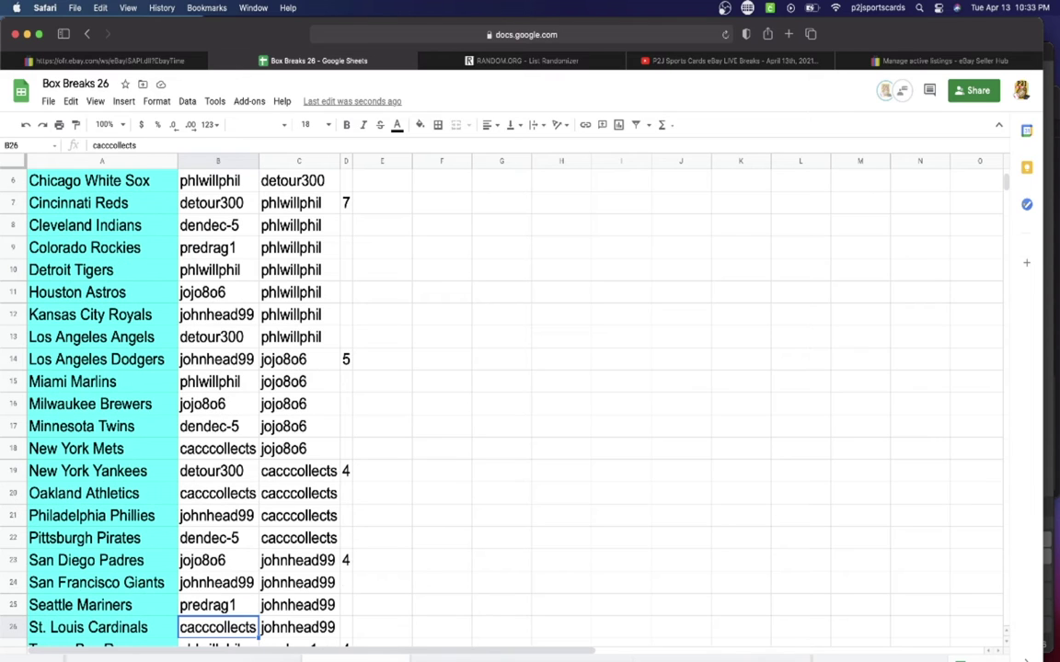
key("Down")
key("Down")
key("Down")
key("Down")
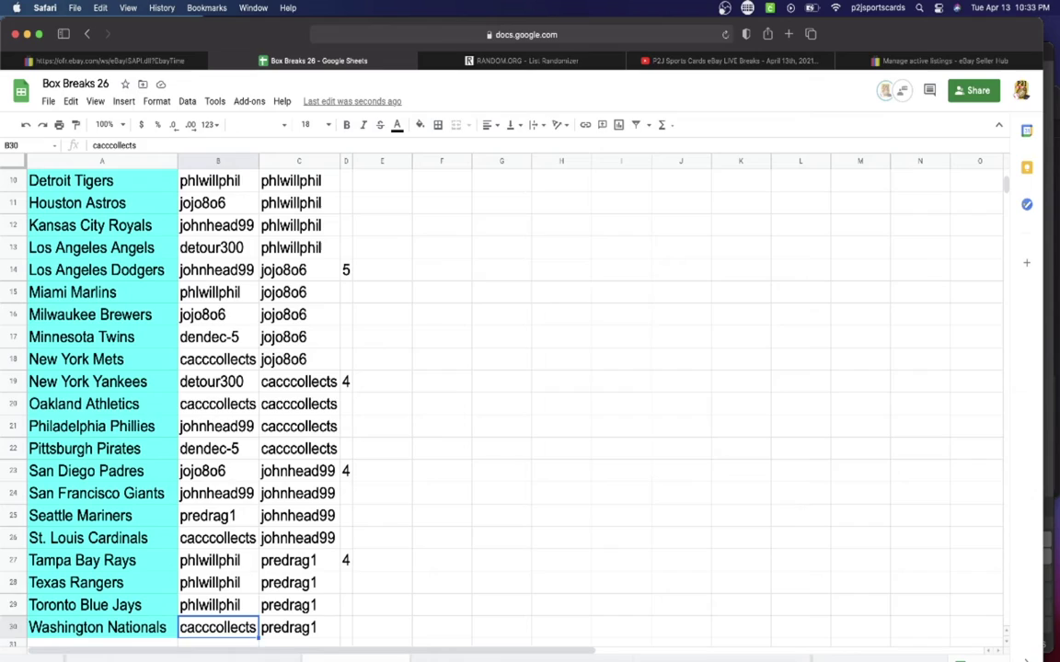
key("Up")
key("Up")
key("Up")
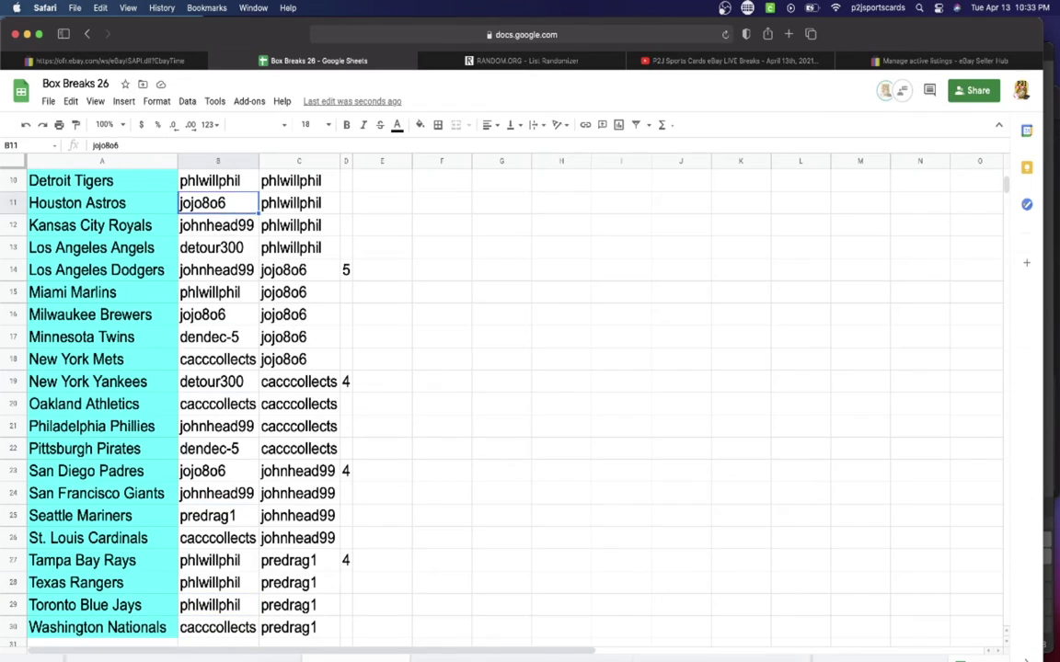
key("Up")
key("Up")
key("Up")
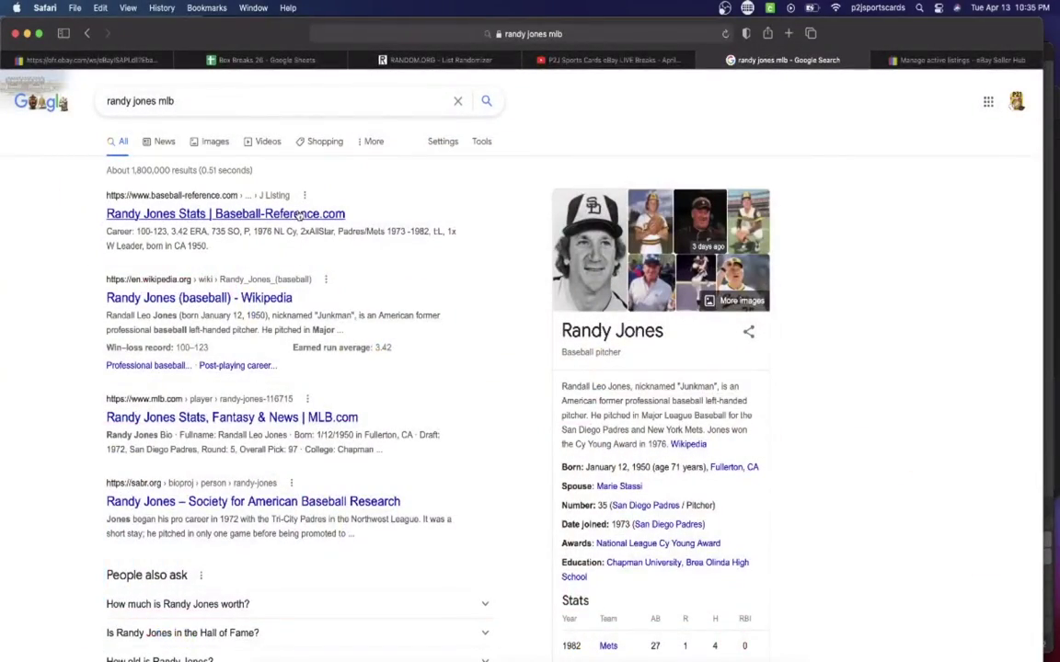
View Randy Jones's Standard Pitching stats on Baseball-Reference, then go back to Box Breaks 26.
left_click(299, 215)
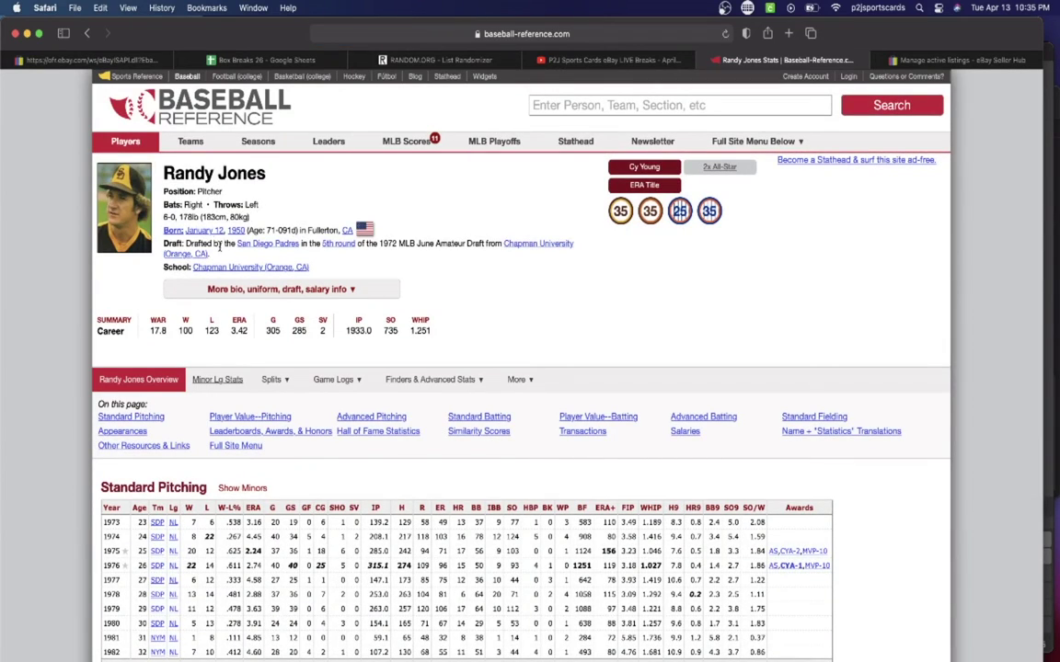
scroll(220, 244, "down", 5)
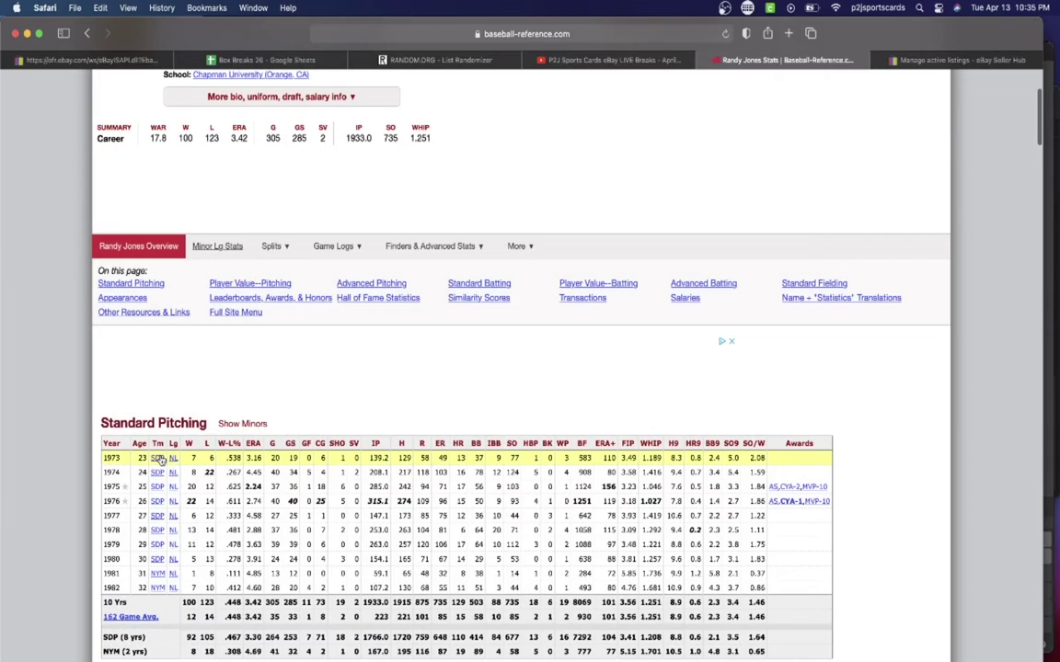
scroll(166, 470, "up", 5)
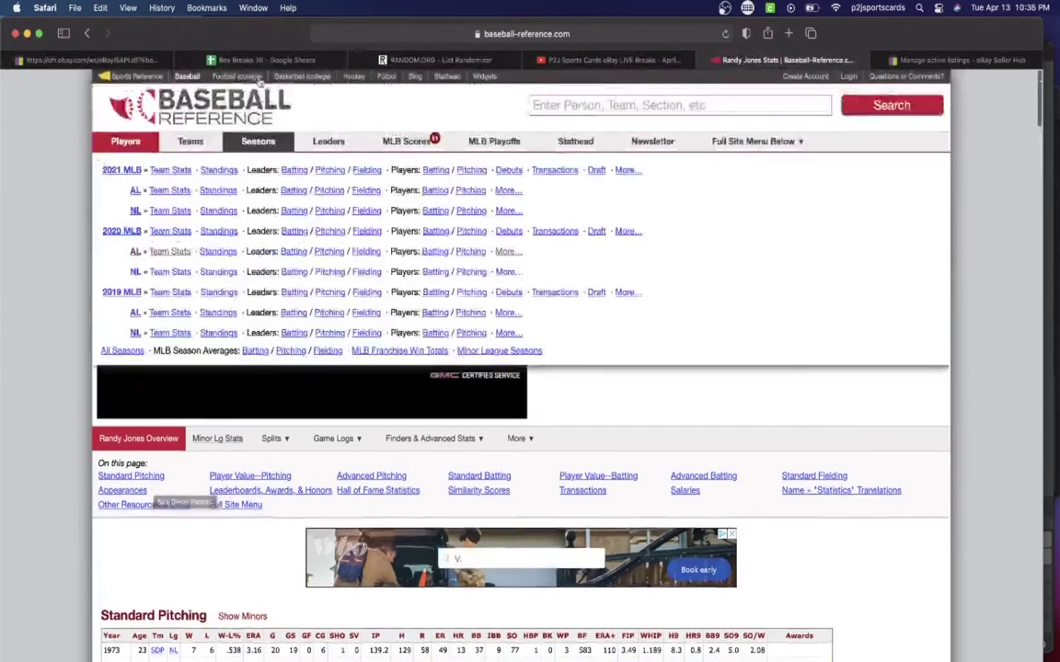
left_click(259, 59)
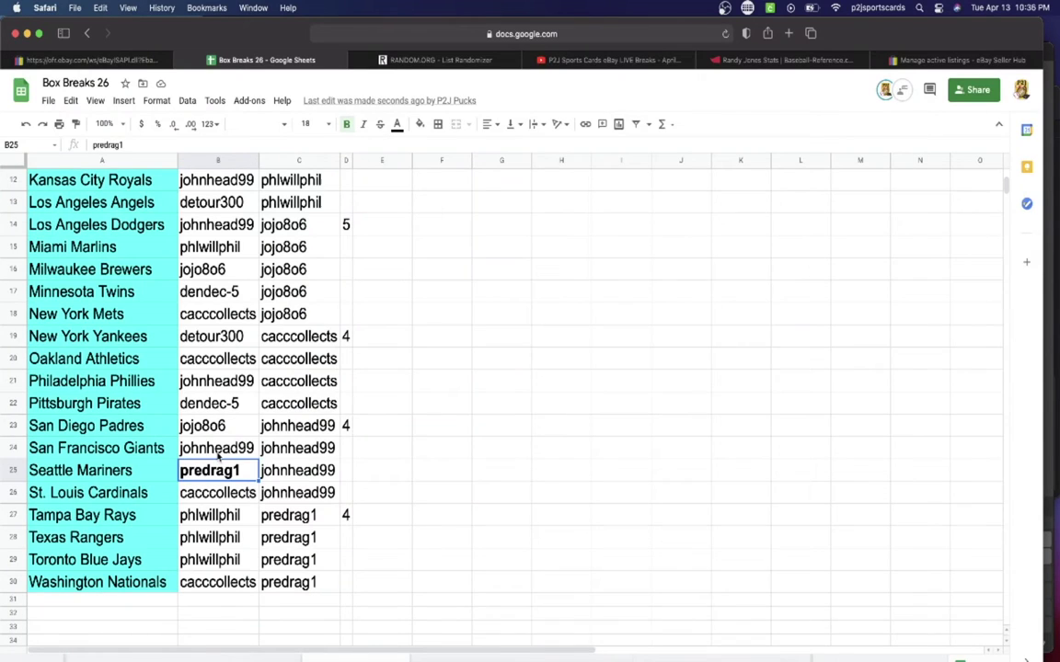
left_click(225, 427)
left_click(348, 126)
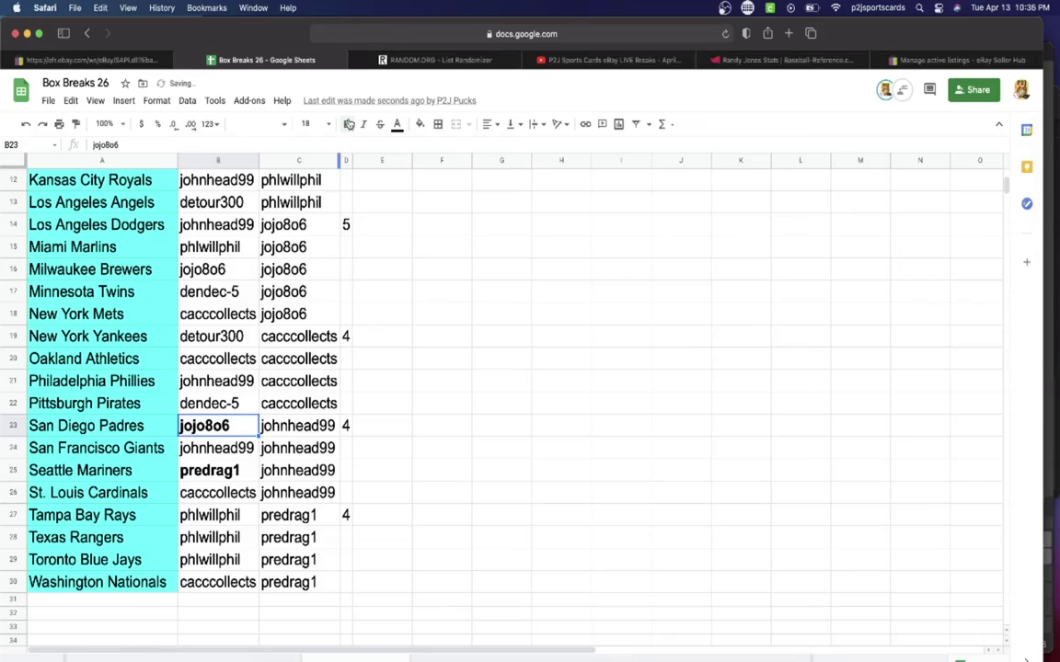